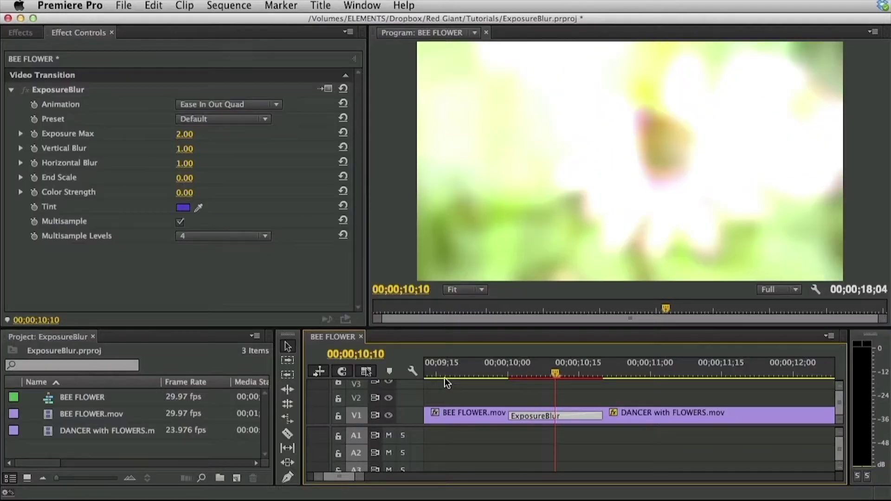
Step: Play and scrub through the existing ExposureBlur transition between BEE FLOWER and DANCER
{"action": "key", "text": "space"}
{"action": "left_click", "coordinate": [474, 371]}
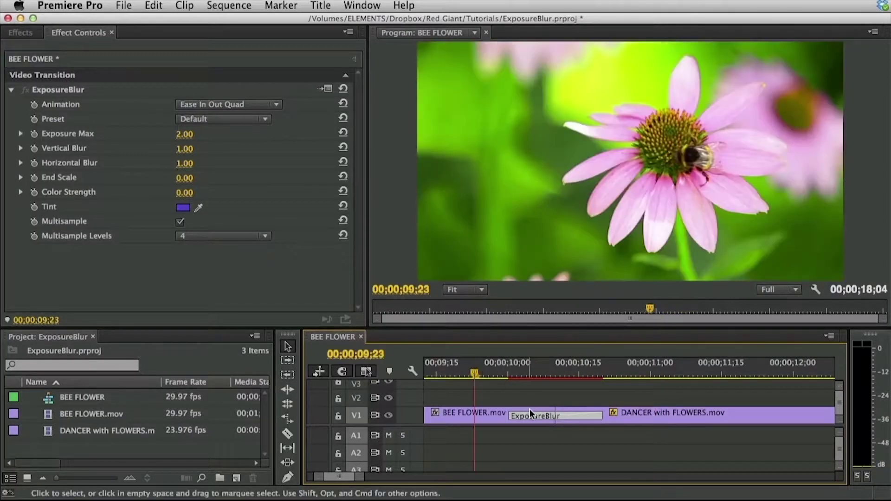
{"action": "key", "text": "space"}
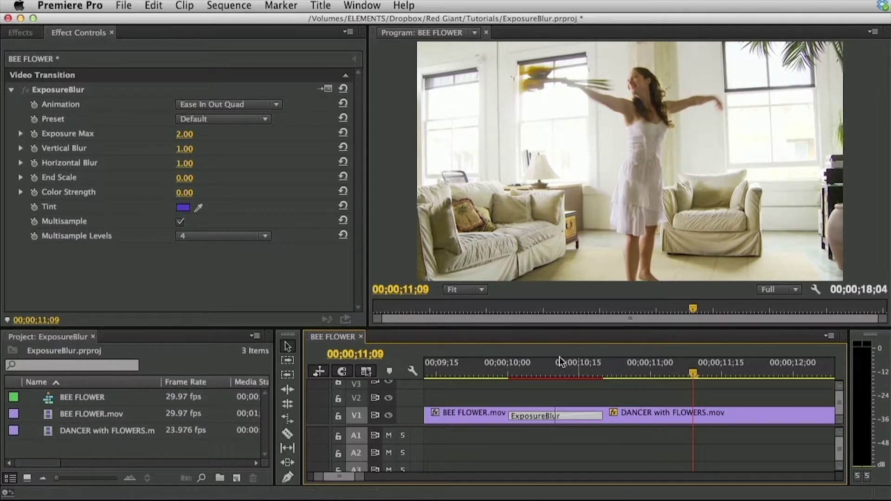
{"action": "left_click_drag", "start_coordinate": [473, 366], "coordinate": [556, 376]}
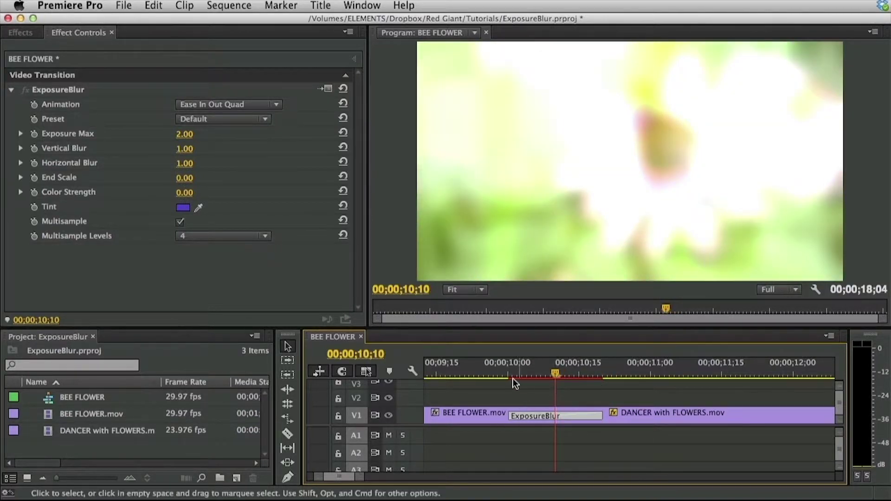
{"action": "left_click_drag", "start_coordinate": [497, 371], "coordinate": [493, 372]}
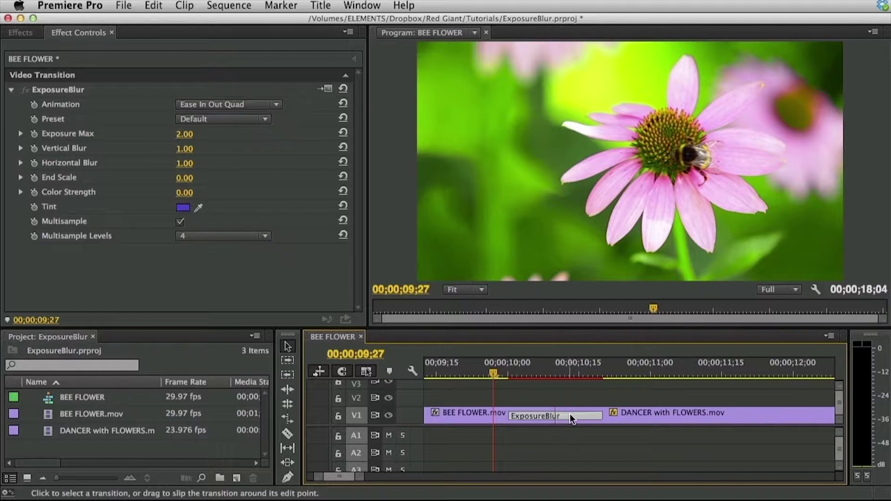
Step: Delete the ExposureBlur transition and reapply it from the Effects panel onto the V1 edit point
{"action": "key", "text": "Delete"}
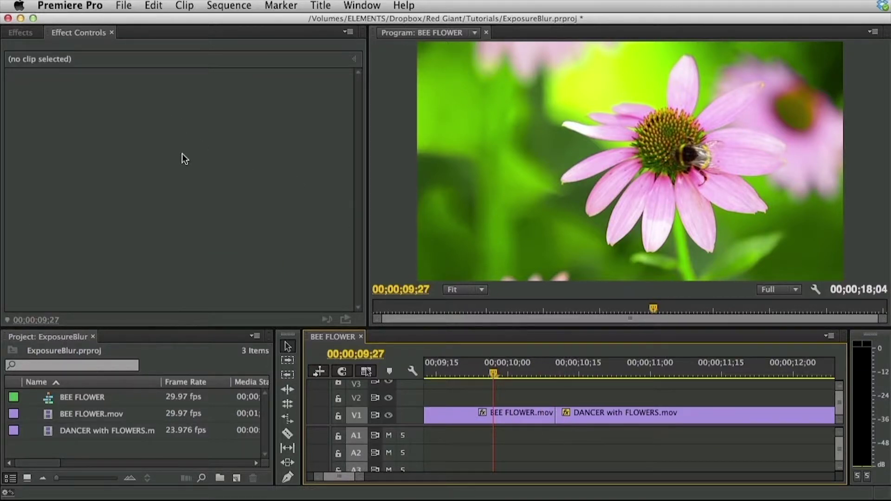
{"action": "left_click", "coordinate": [21, 33]}
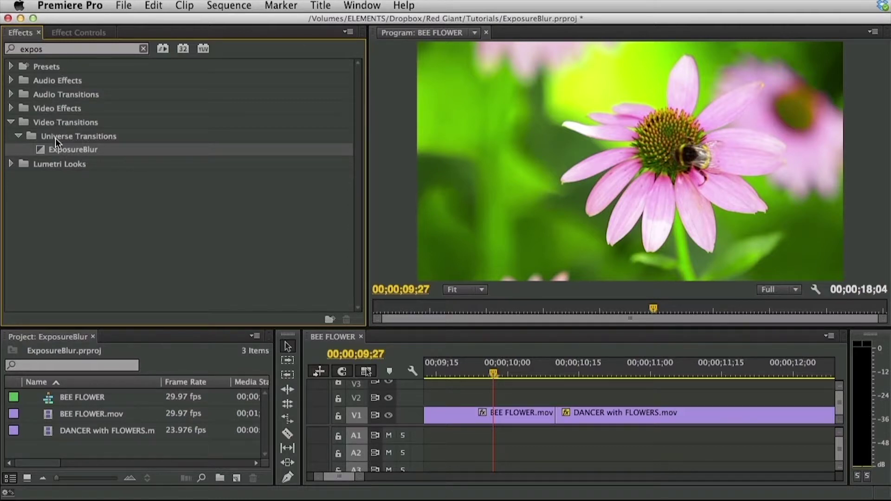
{"action": "left_click_drag", "start_coordinate": [44, 149], "coordinate": [557, 419]}
Step: Play back and scrub the newly applied ExposureBlur transition, then select it
{"action": "left_click", "coordinate": [460, 374]}
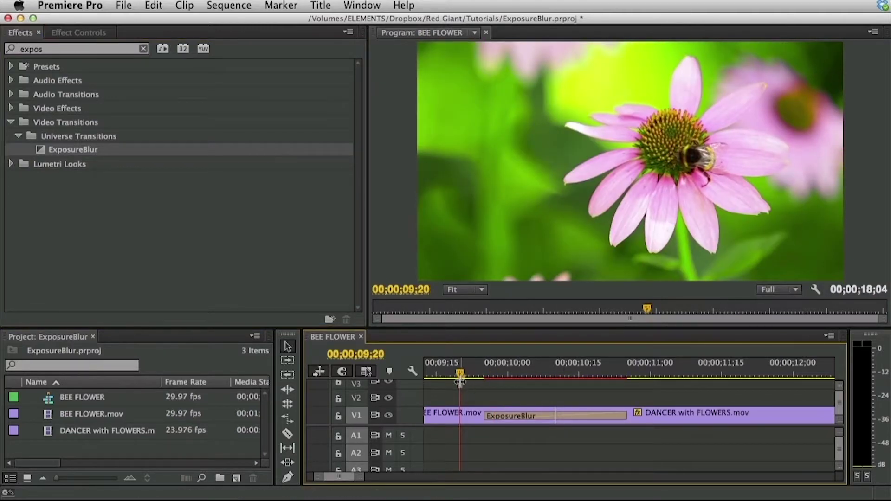
{"action": "key", "text": "space"}
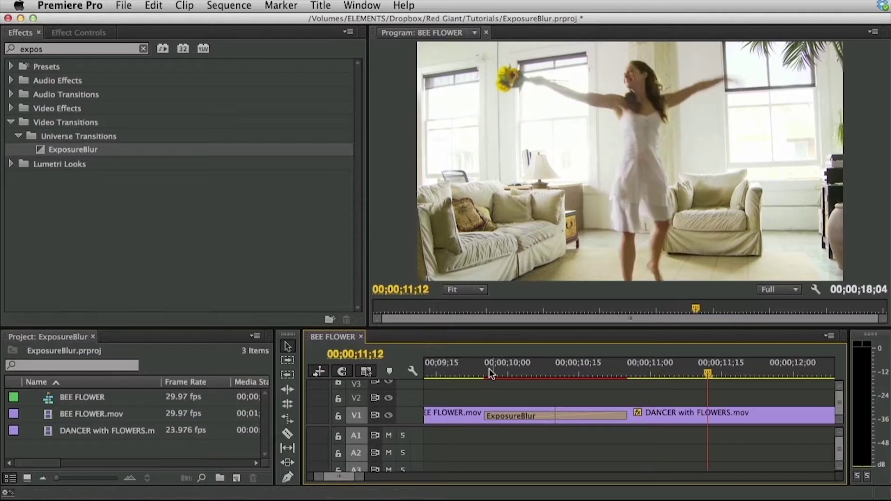
{"action": "left_click", "coordinate": [509, 373]}
{"action": "left_click_drag", "start_coordinate": [513, 372], "coordinate": [555, 374]}
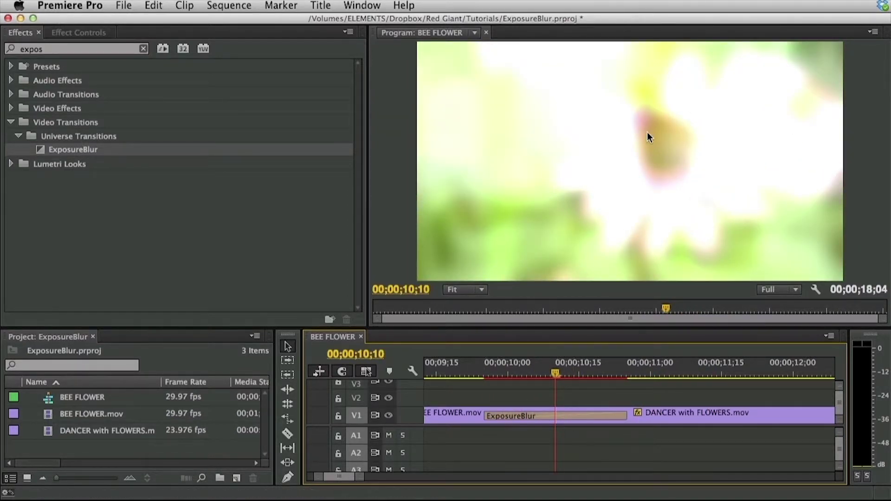
{"action": "left_click", "coordinate": [564, 414]}
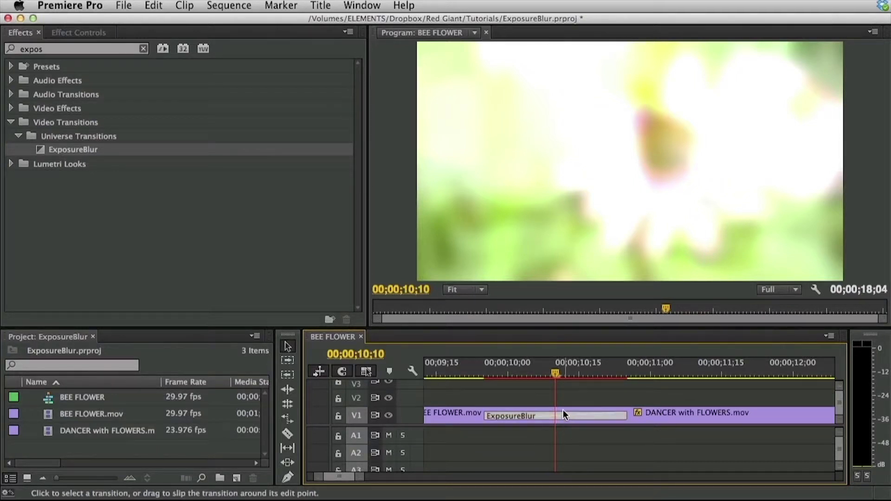
Step: Set ExposureBlur's Exposure Max to 1.23 in Effect Controls and scrub the timeline to preview
{"action": "left_click", "coordinate": [91, 31]}
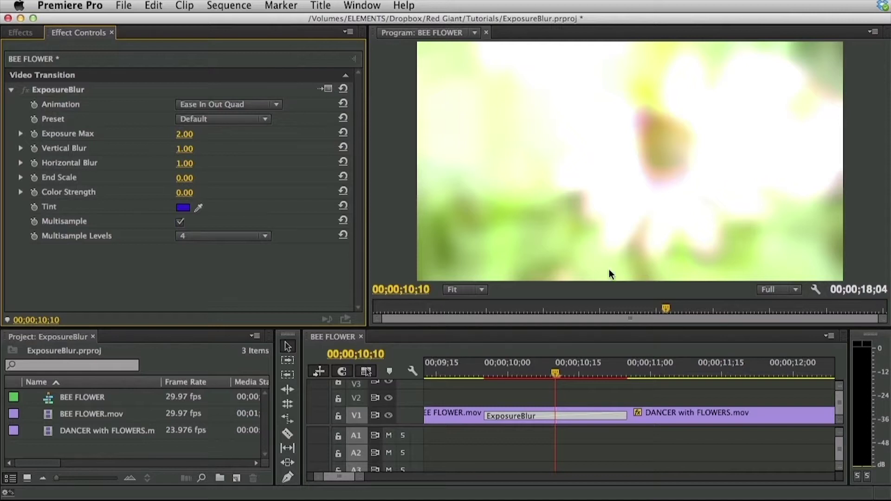
{"action": "left_click_drag", "start_coordinate": [184, 134], "coordinate": [149, 135]}
{"action": "left_click_drag", "start_coordinate": [504, 371], "coordinate": [678, 375]}
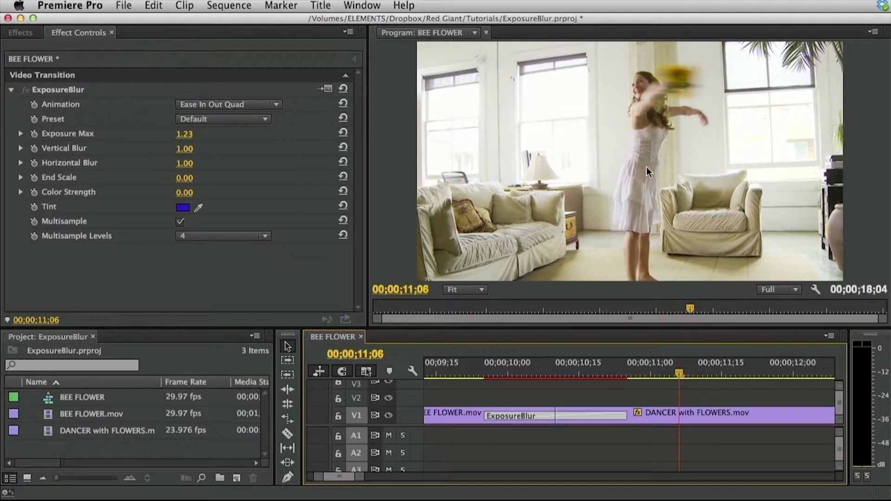
{"action": "left_click_drag", "start_coordinate": [568, 372], "coordinate": [504, 375]}
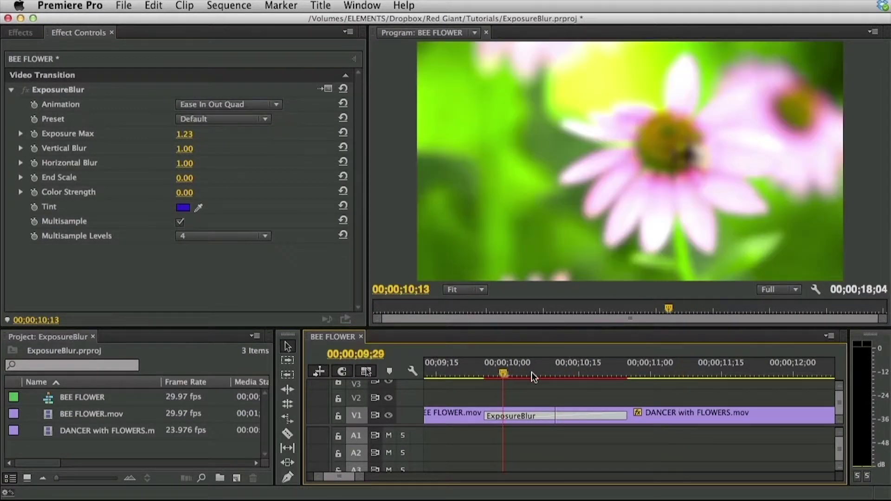
{"action": "mouse_move", "coordinate": [578, 375]}
{"action": "left_mouse_down"}
{"action": "mouse_move", "coordinate": [587, 371]}
{"action": "mouse_move", "coordinate": [555, 371]}
{"action": "mouse_move", "coordinate": [596, 370]}
{"action": "mouse_move", "coordinate": [588, 371]}
{"action": "left_mouse_up"}
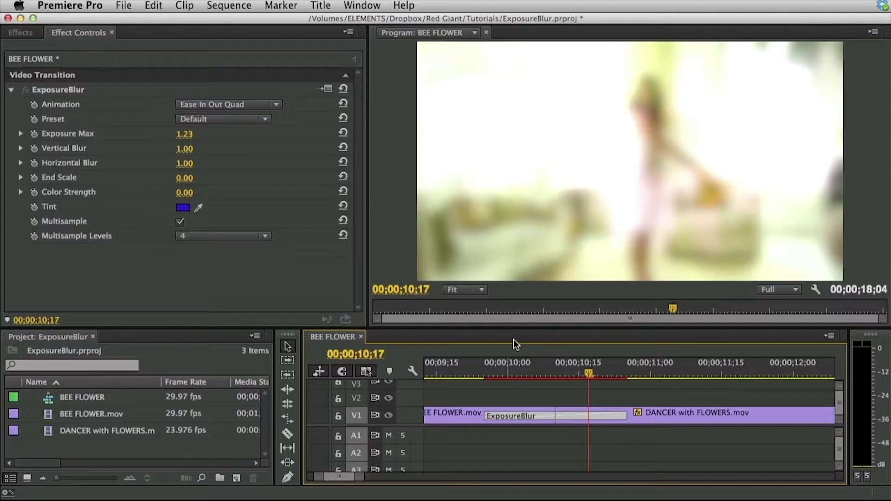
{"action": "left_click_drag", "start_coordinate": [491, 374], "coordinate": [550, 371]}
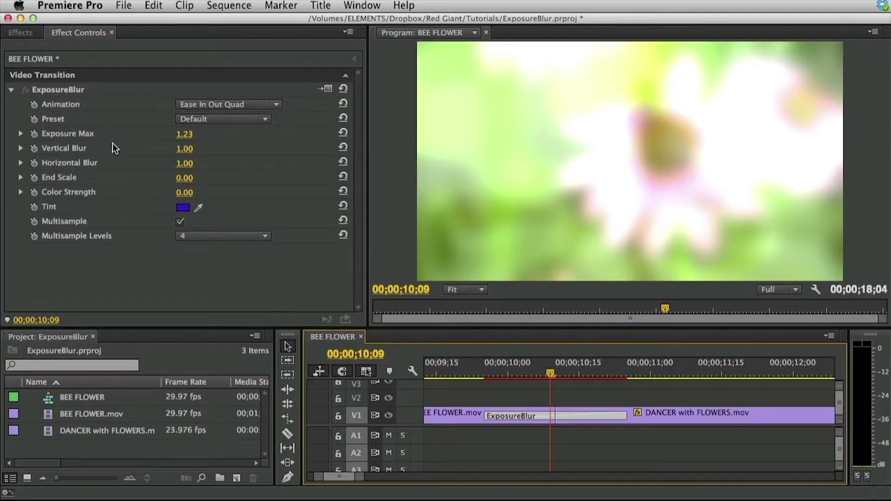
Step: Set Horizontal Blur to 0.5 and Vertical Blur to 4, then play the transition
{"action": "left_click_drag", "start_coordinate": [189, 166], "coordinate": [191, 163]}
{"action": "left_click", "coordinate": [191, 162]}
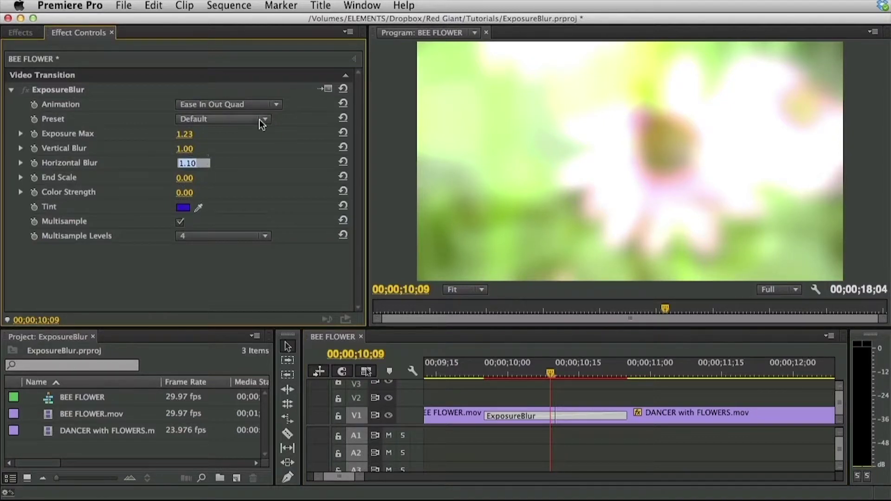
{"action": "type", "text": "0.5"}
{"action": "key", "text": "Tab"}
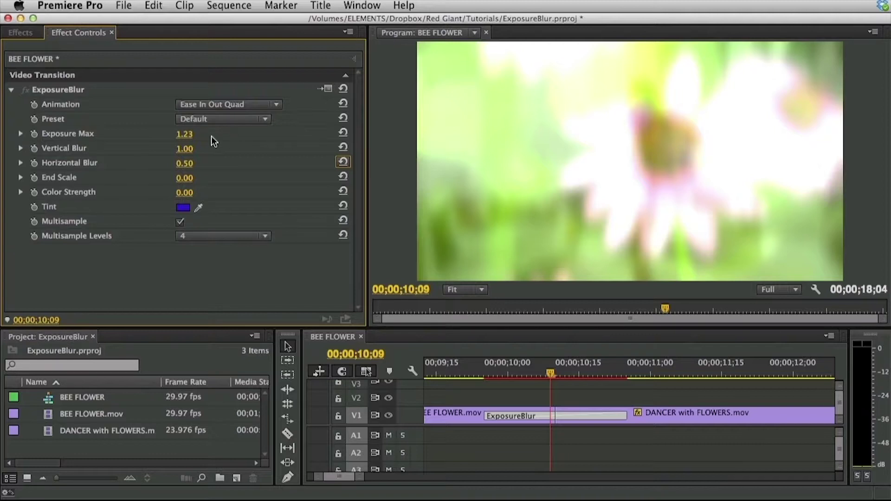
{"action": "left_click", "coordinate": [190, 147]}
{"action": "type", "text": "4"}
{"action": "key", "text": "Return"}
{"action": "left_click", "coordinate": [498, 372]}
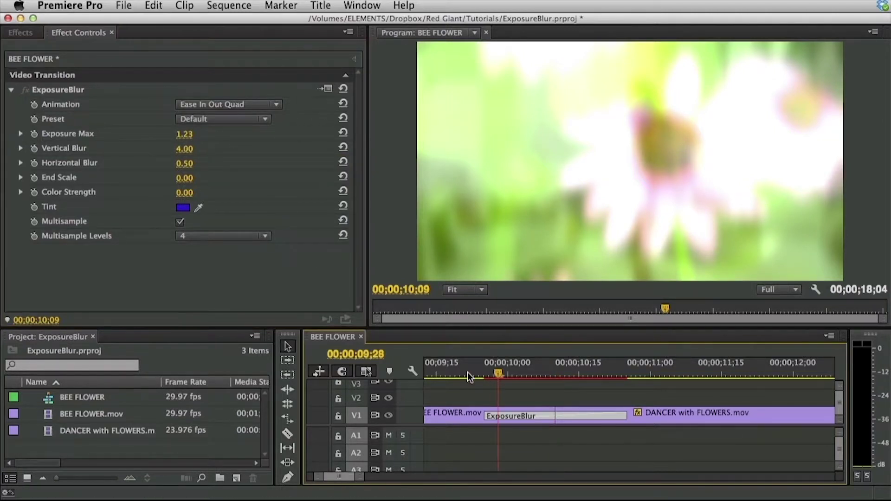
{"action": "key", "text": "space"}
{"action": "key", "text": "space"}
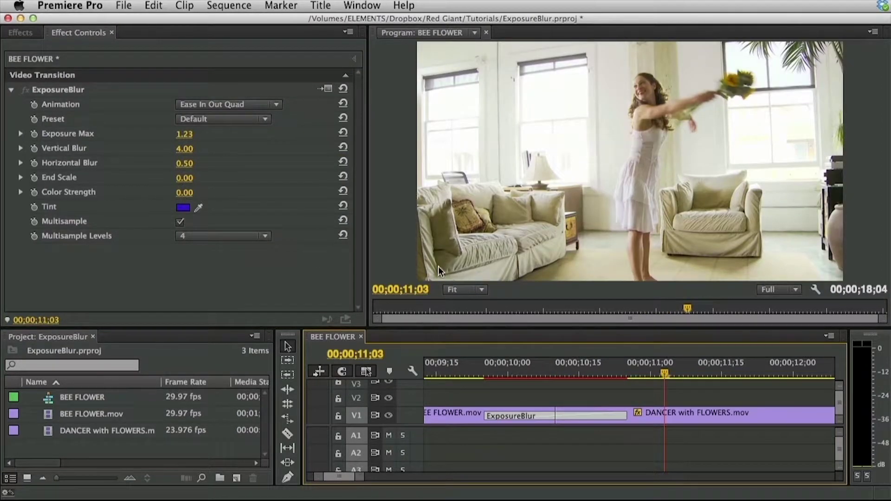
Step: Try Vertical Blur 1 and Horizontal Blur 6, preview, then reset ExposureBlur to its defaults
{"action": "left_click_drag", "start_coordinate": [185, 148], "coordinate": [181, 147]}
{"action": "left_click", "coordinate": [204, 146]}
{"action": "type", "text": "1"}
{"action": "key", "text": "Return"}
{"action": "left_click", "coordinate": [186, 163]}
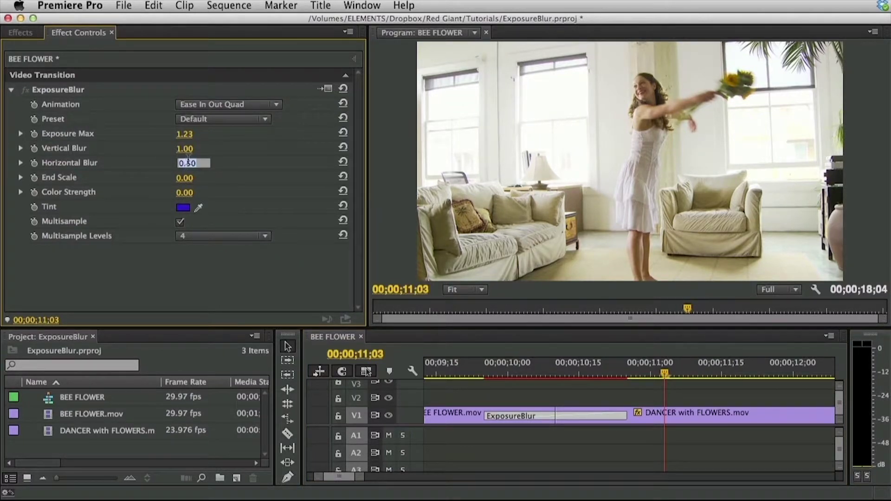
{"action": "type", "text": "6"}
{"action": "key", "text": "Return"}
{"action": "left_click", "coordinate": [480, 371]}
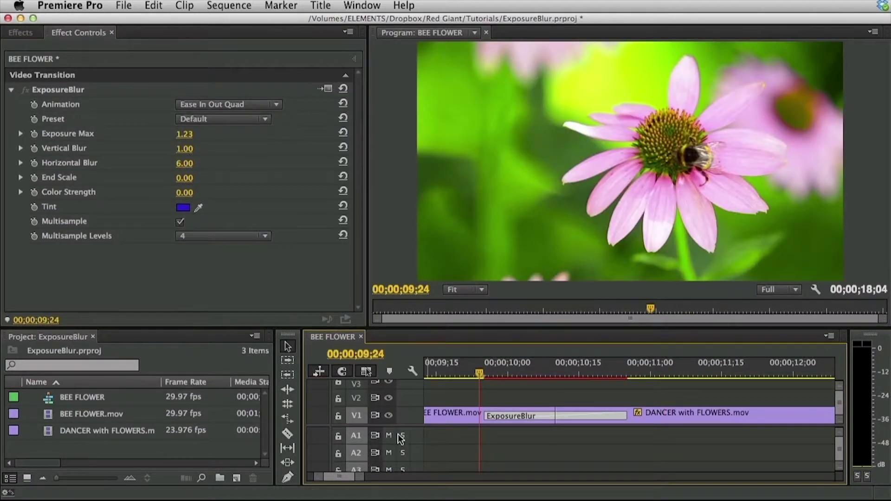
{"action": "key", "text": "space"}
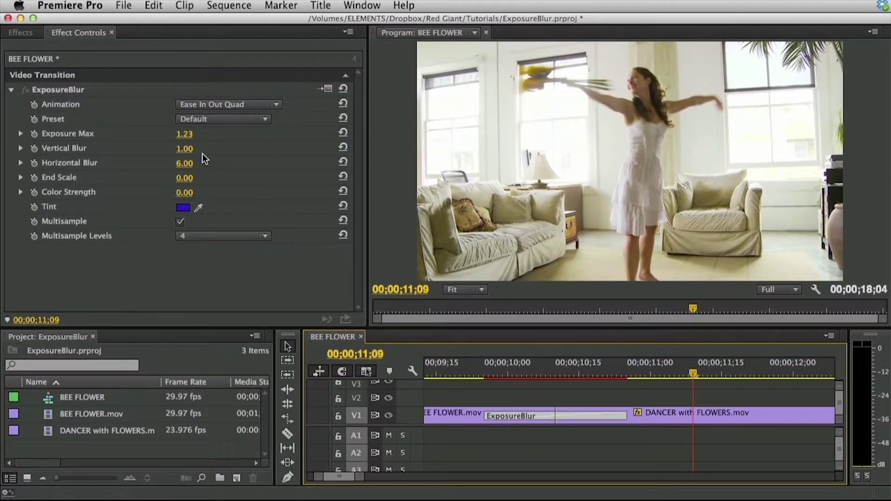
{"action": "left_click_drag", "start_coordinate": [468, 365], "coordinate": [504, 374]}
{"action": "left_click", "coordinate": [342, 88]}
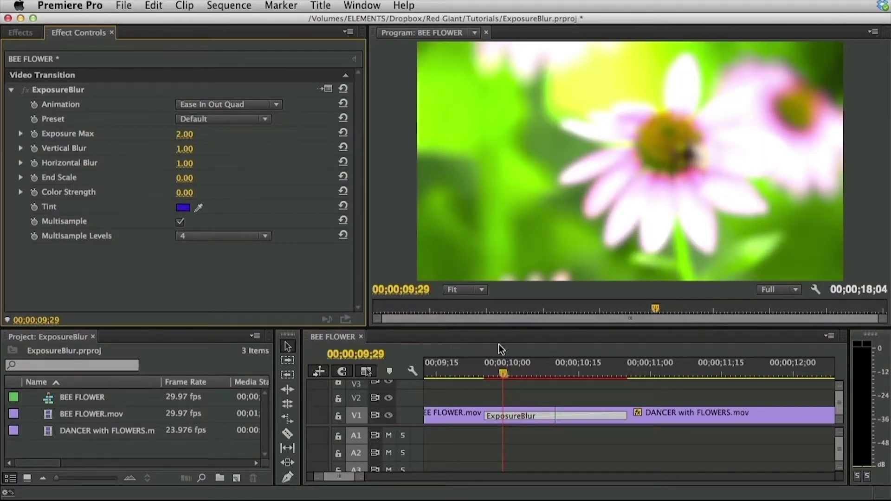
Step: Select the ExposureBlur transition and set its End Scale to 50
{"action": "left_click_drag", "start_coordinate": [503, 374], "coordinate": [526, 372]}
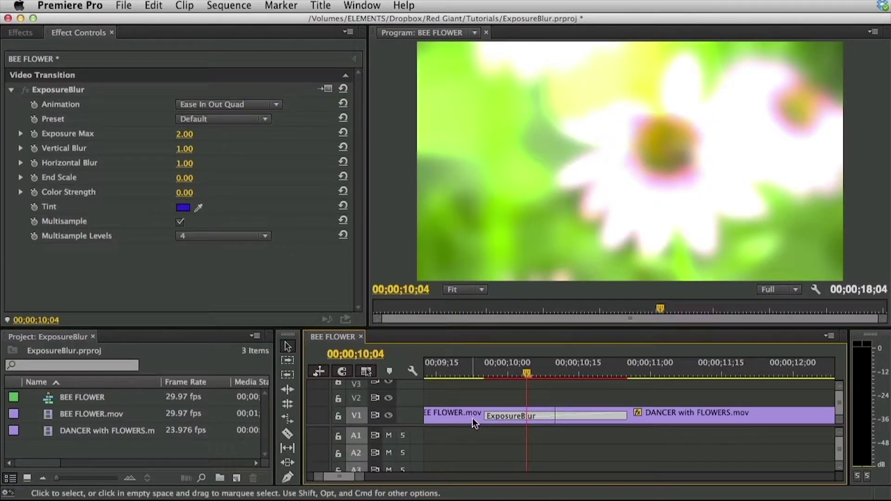
{"action": "left_click", "coordinate": [439, 416]}
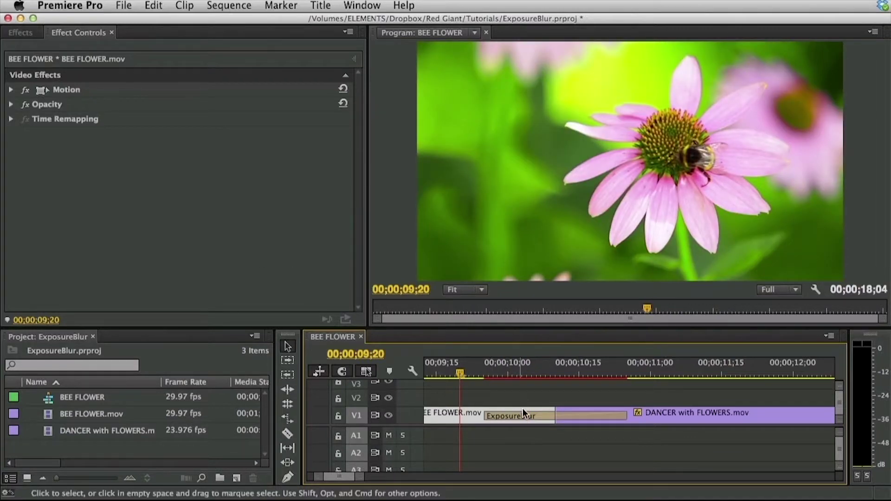
{"action": "left_click", "coordinate": [511, 416]}
{"action": "left_click_drag", "start_coordinate": [184, 179], "coordinate": [180, 182]}
{"action": "left_click", "coordinate": [186, 178]}
{"action": "type", "text": "50"}
{"action": "key", "text": "Return"}
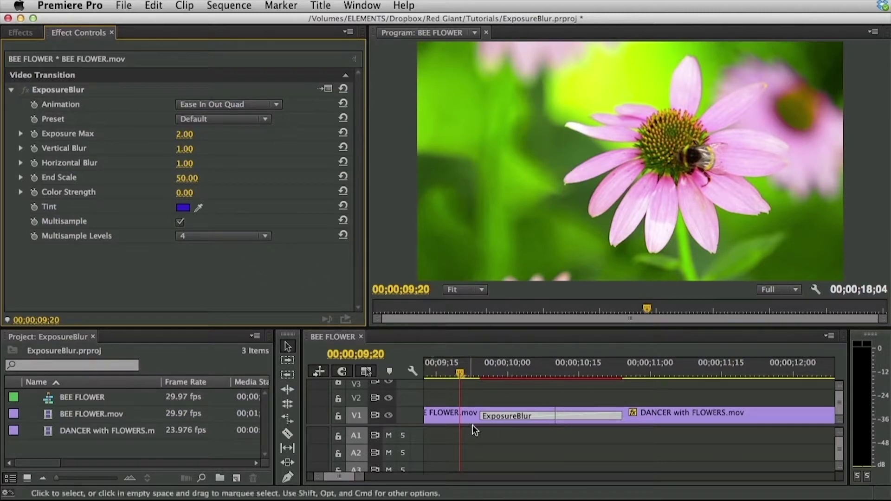
Step: Preview the End Scale change, check Multisample Levels unchanged, and lower Exposure Max to 1.22
{"action": "left_click_drag", "start_coordinate": [469, 374], "coordinate": [480, 375]}
{"action": "key", "text": "space"}
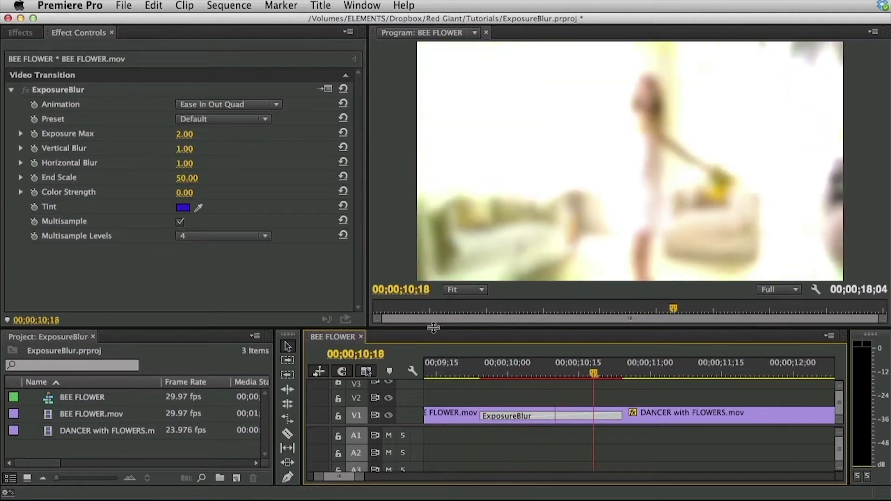
{"action": "left_click", "coordinate": [480, 371]}
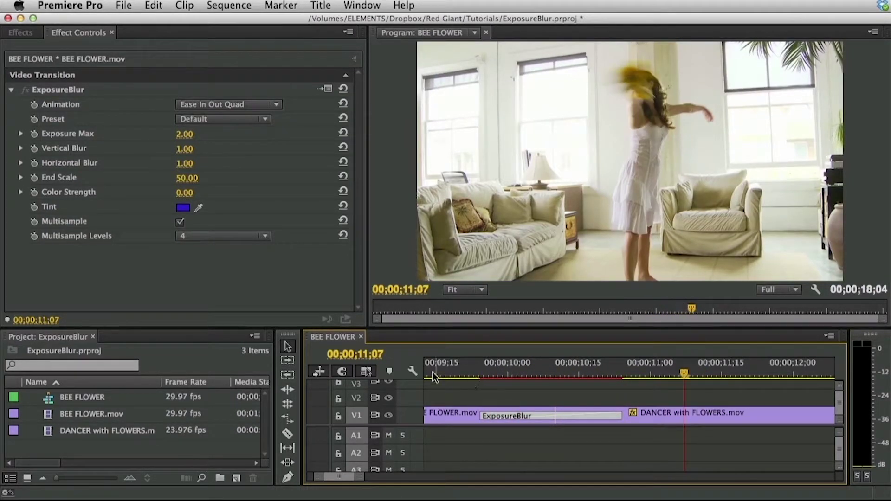
{"action": "left_click_drag", "start_coordinate": [508, 368], "coordinate": [531, 368]}
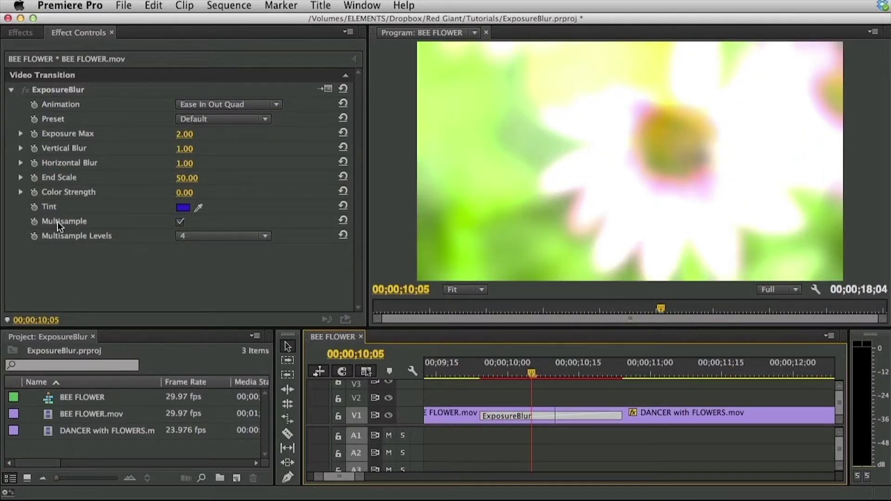
{"action": "left_click", "coordinate": [224, 236]}
{"action": "left_click", "coordinate": [113, 344]}
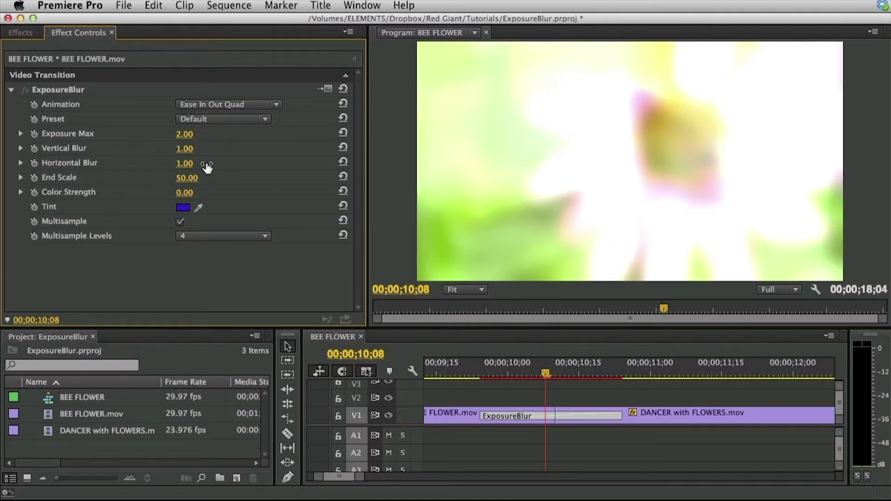
{"action": "left_click_drag", "start_coordinate": [183, 135], "coordinate": [140, 137]}
Step: Give the transition an orange tint, raise Color Strength to 52.30, and preview it
{"action": "left_click", "coordinate": [183, 208]}
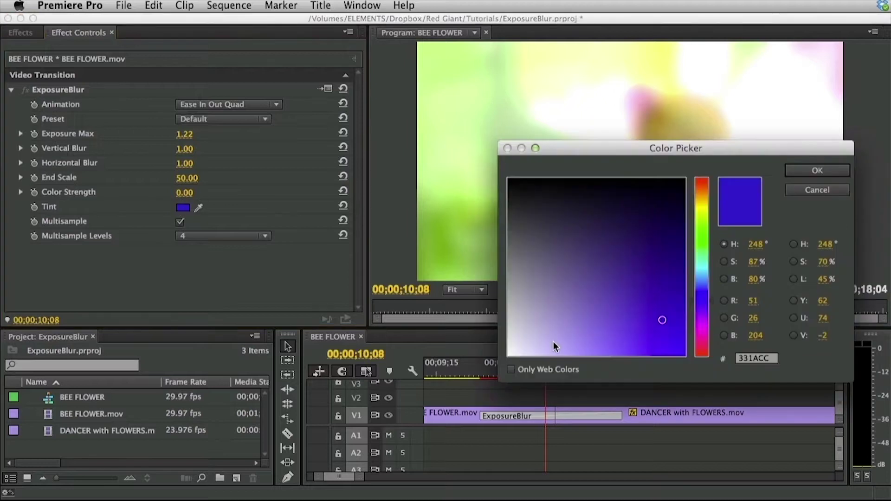
{"action": "left_click_drag", "start_coordinate": [696, 208], "coordinate": [697, 216]}
{"action": "left_click", "coordinate": [669, 322]}
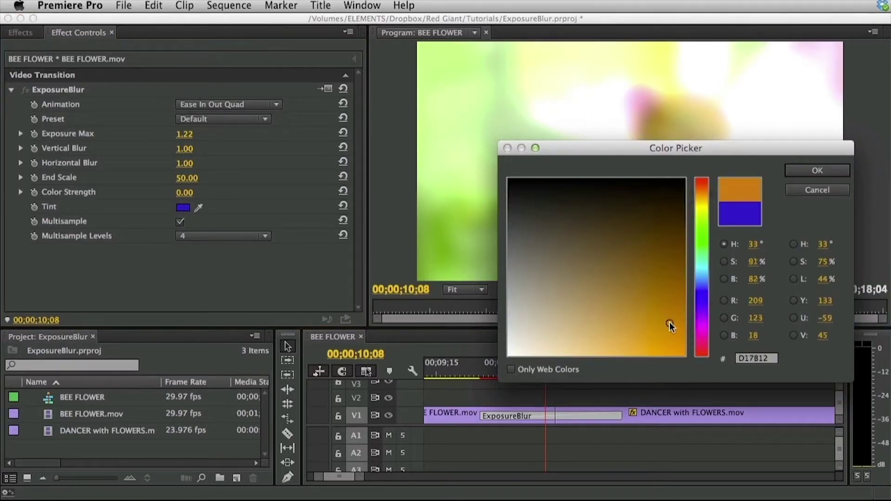
{"action": "left_click", "coordinate": [817, 171]}
{"action": "left_click_drag", "start_coordinate": [185, 192], "coordinate": [295, 192]}
{"action": "key", "text": "space"}
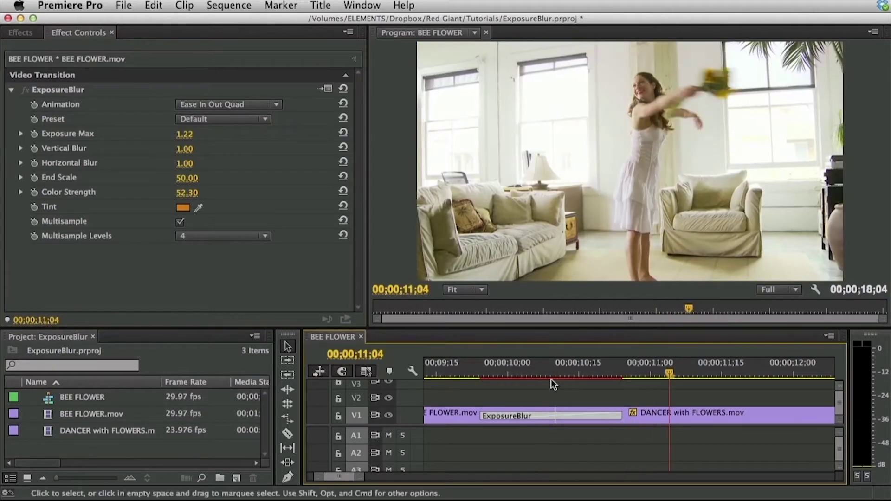
{"action": "left_click", "coordinate": [530, 374]}
{"action": "mouse_move", "coordinate": [530, 375]}
{"action": "left_mouse_down"}
{"action": "mouse_move", "coordinate": [550, 377]}
{"action": "mouse_move", "coordinate": [536, 375]}
{"action": "left_mouse_up"}
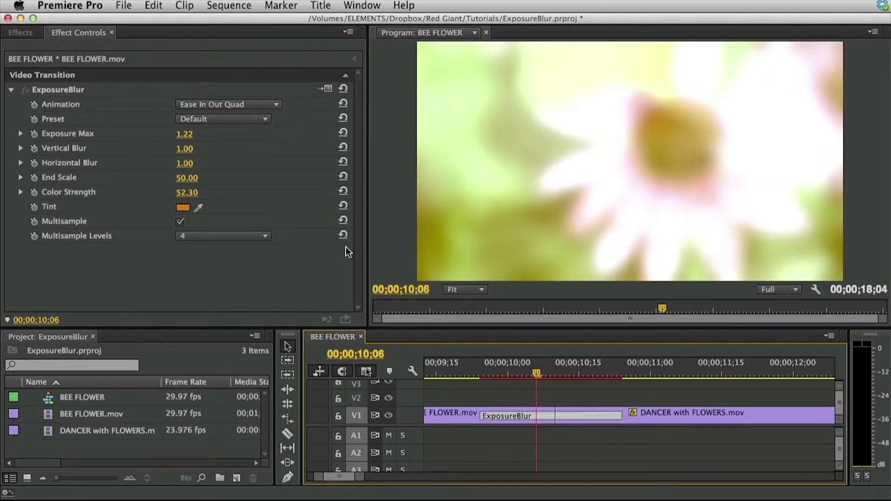
Step: Change the tint colour to blue and play back the transition
{"action": "left_click", "coordinate": [182, 208]}
{"action": "left_click", "coordinate": [703, 280]}
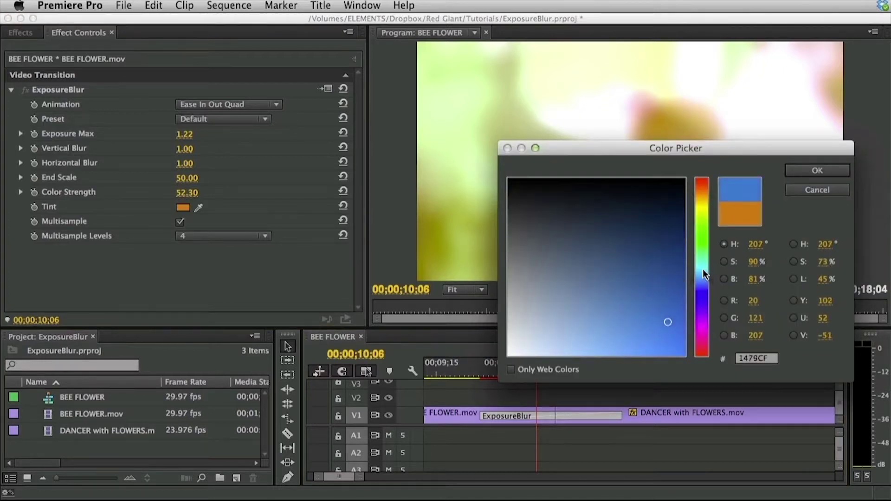
{"action": "left_click", "coordinate": [703, 274]}
{"action": "left_click", "coordinate": [653, 289]}
{"action": "left_click", "coordinate": [793, 174]}
{"action": "left_click_drag", "start_coordinate": [499, 363], "coordinate": [463, 374]}
{"action": "key", "text": "space"}
{"action": "left_click_drag", "start_coordinate": [469, 371], "coordinate": [455, 388]}
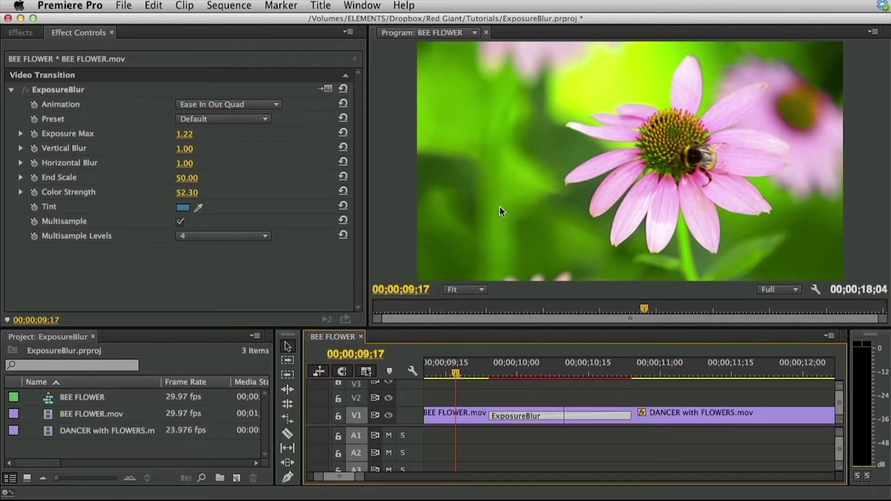
Step: In After Effects, line up the DANCER layer to overlap BEE FLOWER's end and preview
{"action": "key", "text": "super+Tab"}
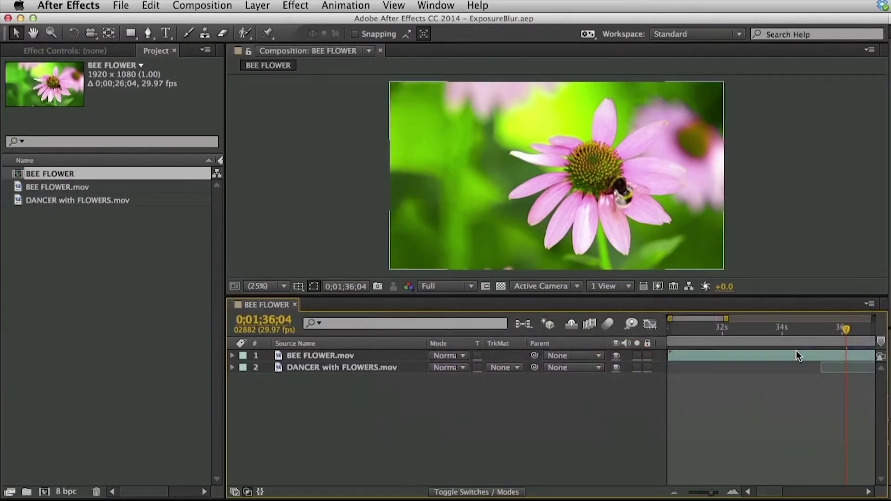
{"action": "key", "text": "minus"}
{"action": "left_click_drag", "start_coordinate": [772, 367], "coordinate": [770, 404]}
{"action": "key", "text": "space"}
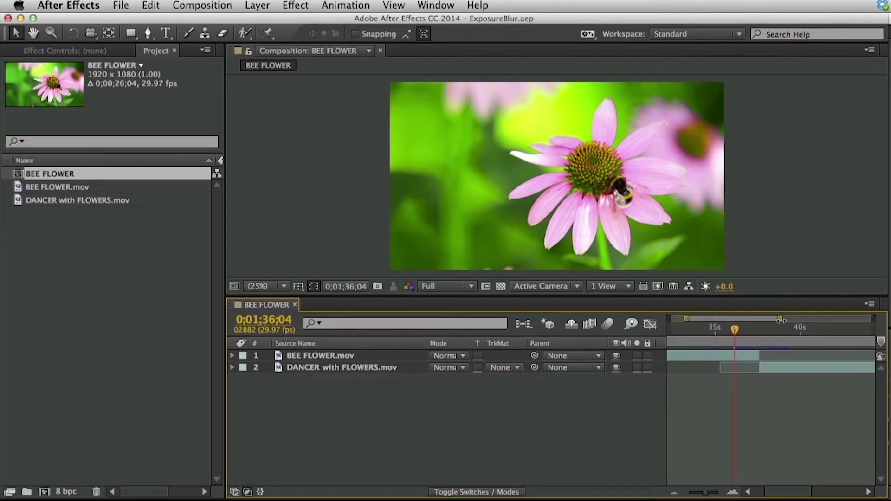
{"action": "left_click_drag", "start_coordinate": [781, 321], "coordinate": [819, 320]}
{"action": "key", "text": "space"}
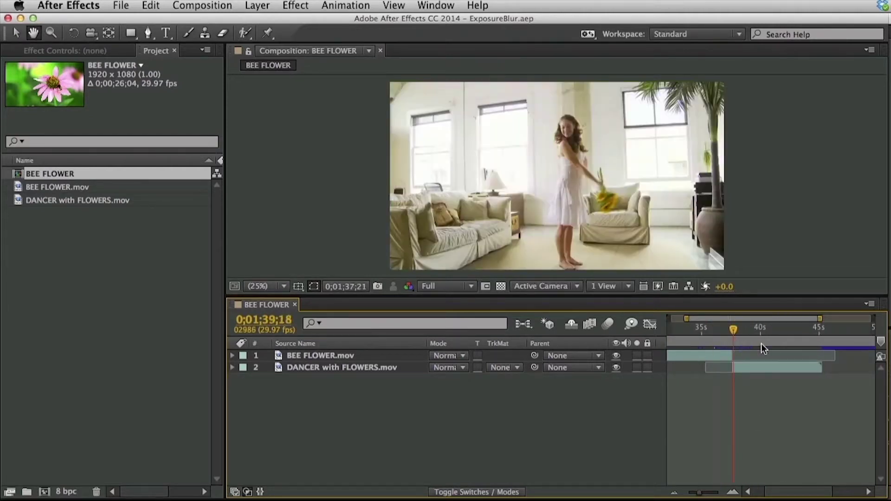
{"action": "left_click_drag", "start_coordinate": [747, 343], "coordinate": [778, 341]}
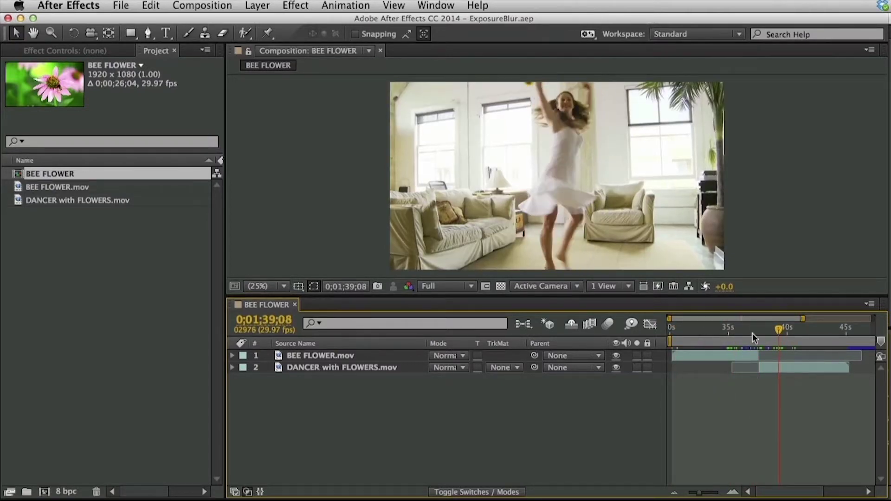
Step: Search Effects & Presets for 'exposur' and apply ExposureBlur to the BEE FLOWER.mov layer
{"action": "left_click", "coordinate": [358, 356]}
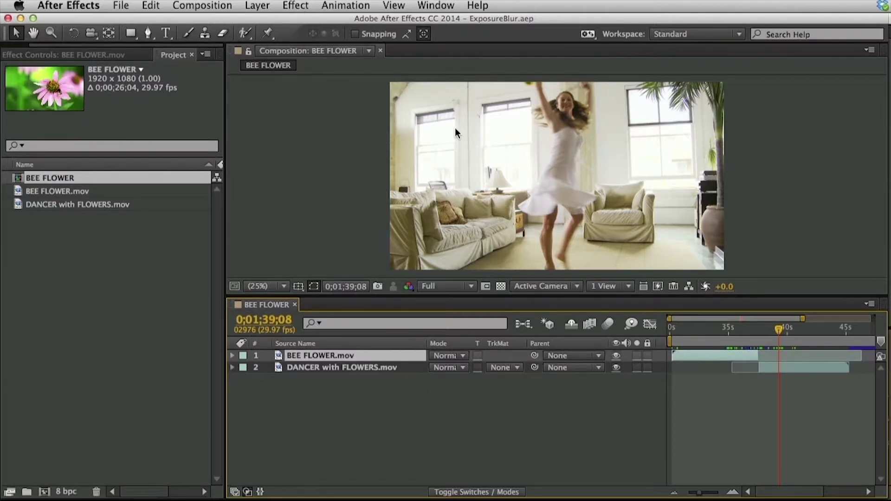
{"action": "key", "text": "super+5"}
{"action": "type", "text": "expo"}
{"action": "type", "text": "sure"}
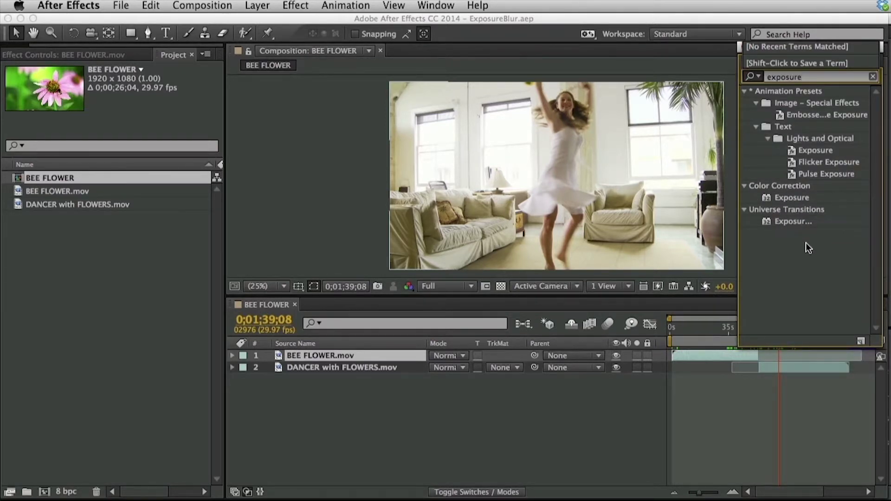
{"action": "left_click_drag", "start_coordinate": [741, 344], "coordinate": [689, 329]}
{"action": "left_click", "coordinate": [717, 223]}
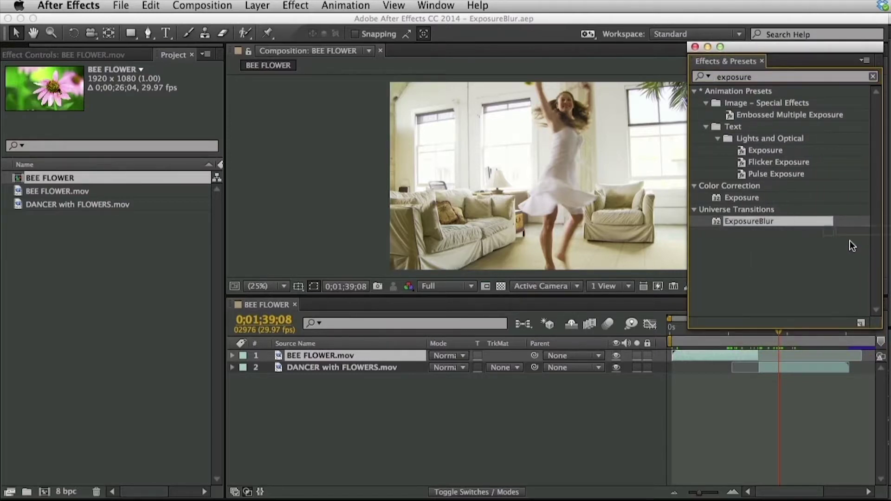
{"action": "left_click_drag", "start_coordinate": [326, 354], "coordinate": [315, 353]}
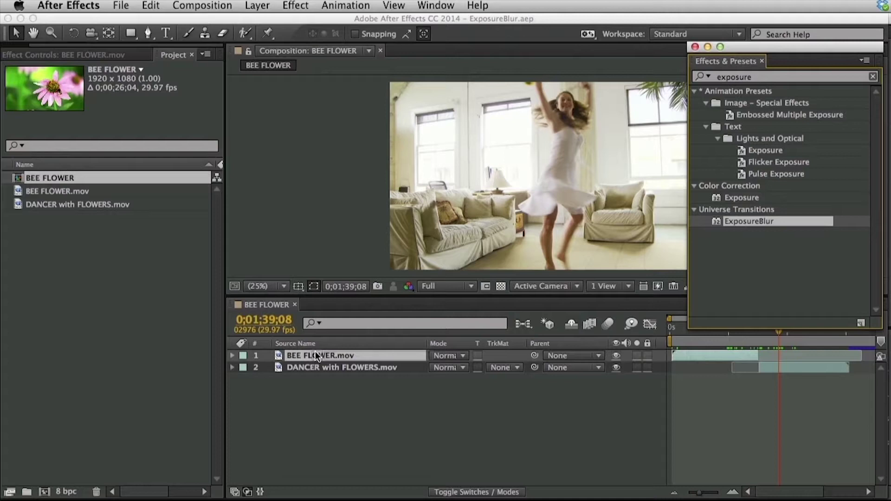
{"action": "left_click", "coordinate": [695, 46]}
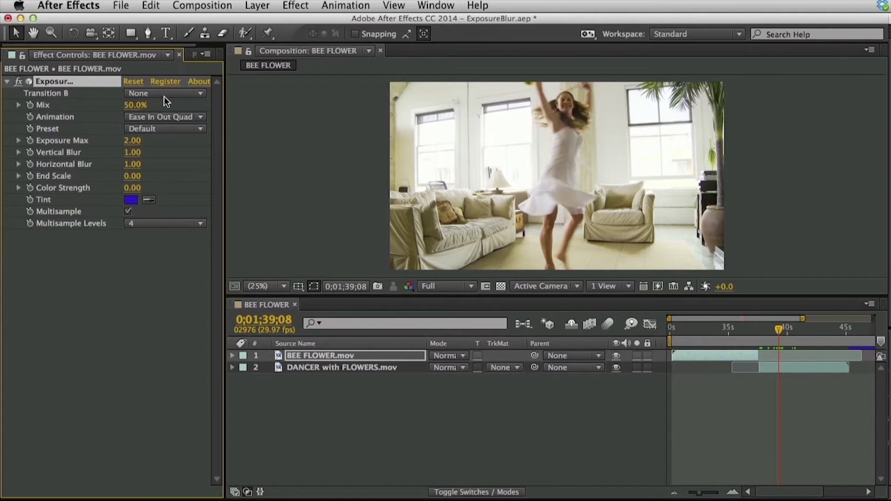
Step: Set Transition B to DANCER with FLOWERS.mov and hide that layer's video
{"action": "left_click", "coordinate": [146, 92]}
{"action": "left_click", "coordinate": [163, 75]}
{"action": "left_click", "coordinate": [140, 94]}
{"action": "left_click", "coordinate": [185, 139]}
{"action": "left_click", "coordinate": [617, 367]}
Step: Slide the DANCER layer earlier, set Mix to 0%, and scrub Mix up to preview
{"action": "left_click_drag", "start_coordinate": [803, 369], "coordinate": [769, 369]}
{"action": "left_click", "coordinate": [725, 329]}
{"action": "left_click_drag", "start_coordinate": [725, 328], "coordinate": [741, 329]}
{"action": "left_click", "coordinate": [371, 356]}
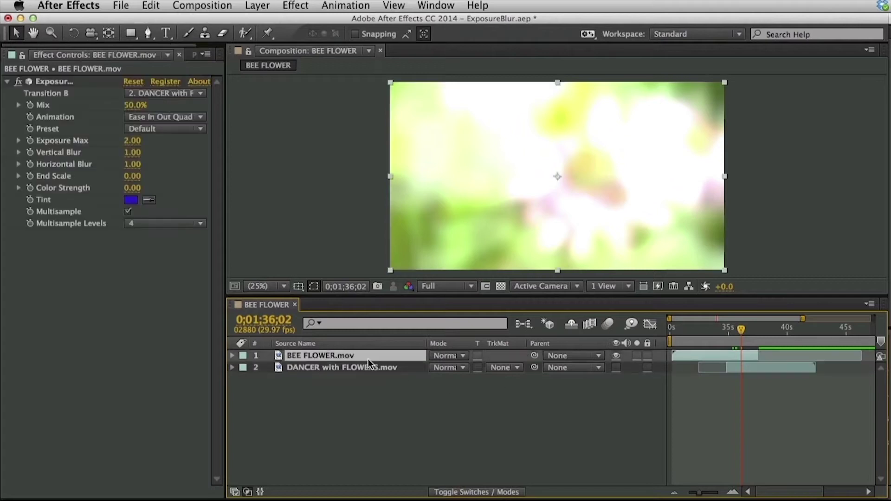
{"action": "left_click", "coordinate": [133, 106]}
{"action": "type", "text": "0"}
{"action": "key", "text": "Return"}
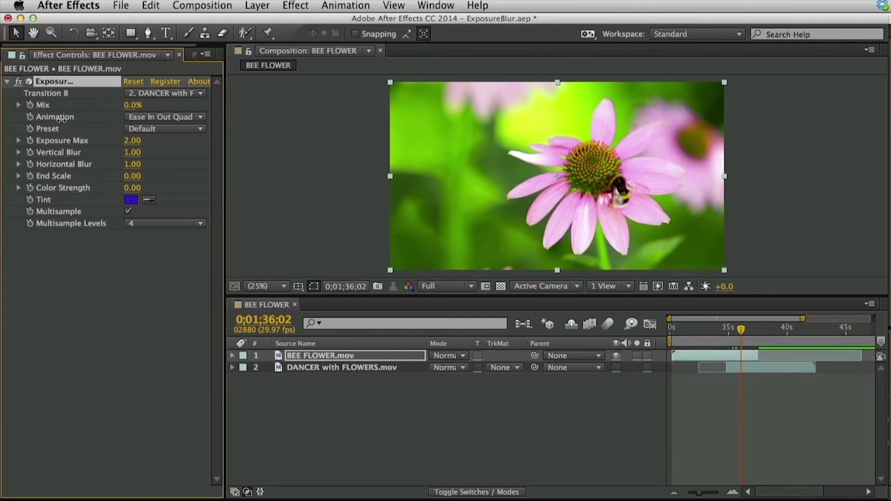
{"action": "left_click_drag", "start_coordinate": [84, 118], "coordinate": [113, 112]}
Step: Keyframe Mix from 0% at the overlap start to 100% at its end
{"action": "left_click_drag", "start_coordinate": [731, 330], "coordinate": [750, 333]}
{"action": "left_click", "coordinate": [30, 106]}
{"action": "left_click_drag", "start_coordinate": [133, 106], "coordinate": [324, 102]}
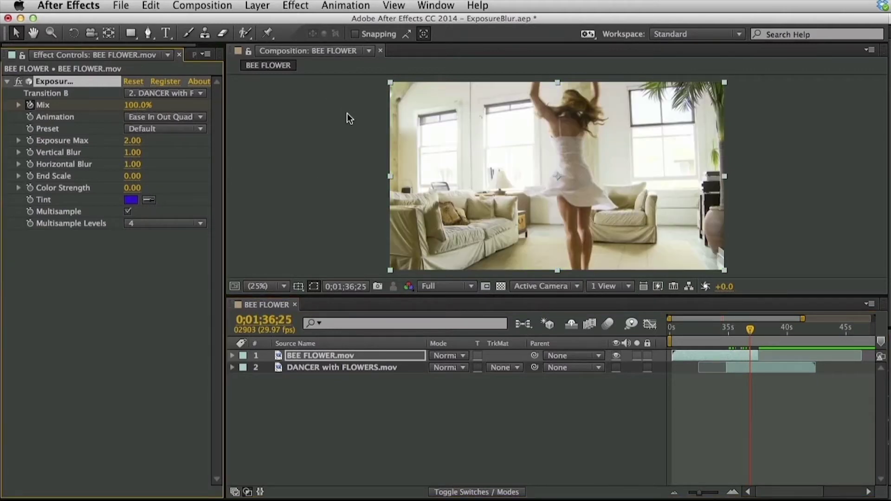
Step: Review the blend and trim BEE FLOWER.mov to end where Mix reaches 100%
{"action": "mouse_move", "coordinate": [765, 338]}
{"action": "left_mouse_down"}
{"action": "mouse_move", "coordinate": [725, 336]}
{"action": "mouse_move", "coordinate": [749, 342]}
{"action": "left_mouse_up"}
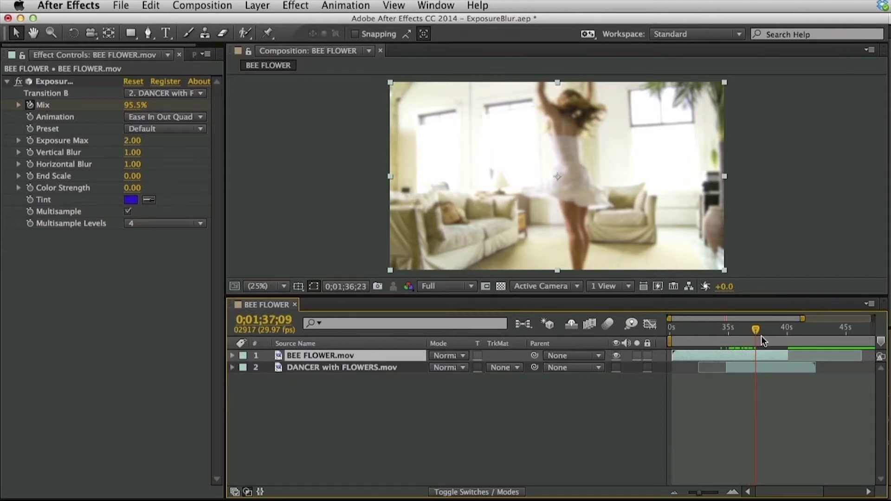
{"action": "left_click", "coordinate": [762, 341]}
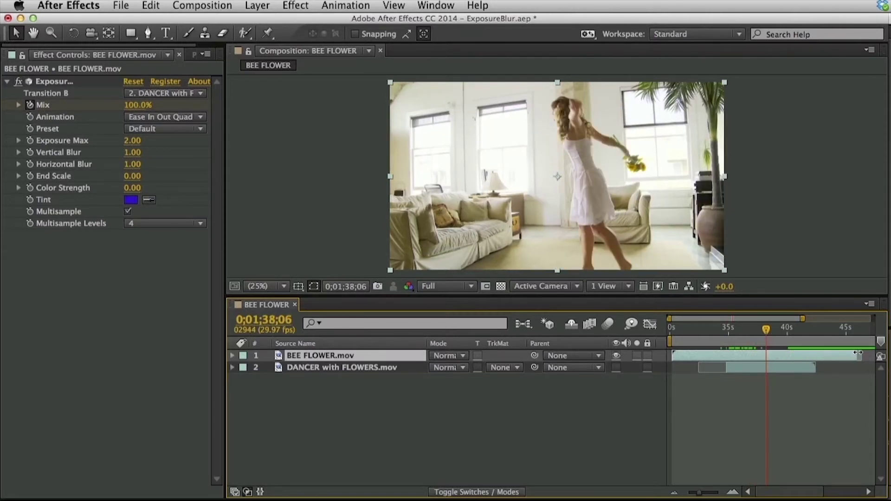
{"action": "left_click_drag", "start_coordinate": [742, 336], "coordinate": [776, 337]}
{"action": "left_click_drag", "start_coordinate": [858, 359], "coordinate": [779, 363]}
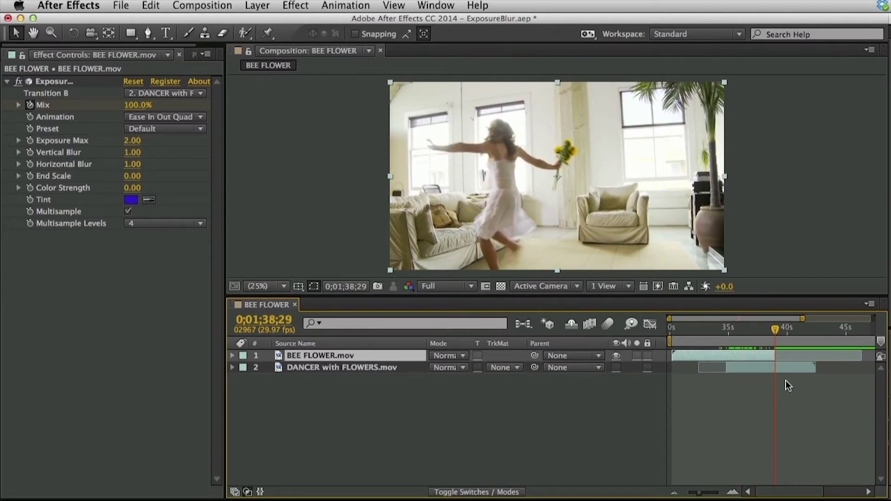
{"action": "left_click_drag", "start_coordinate": [737, 338], "coordinate": [763, 345]}
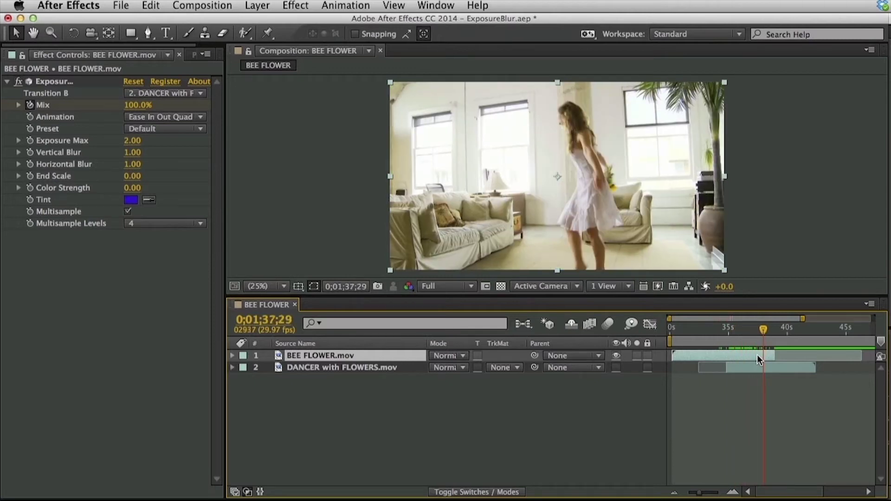
{"action": "left_click", "coordinate": [257, 5]}
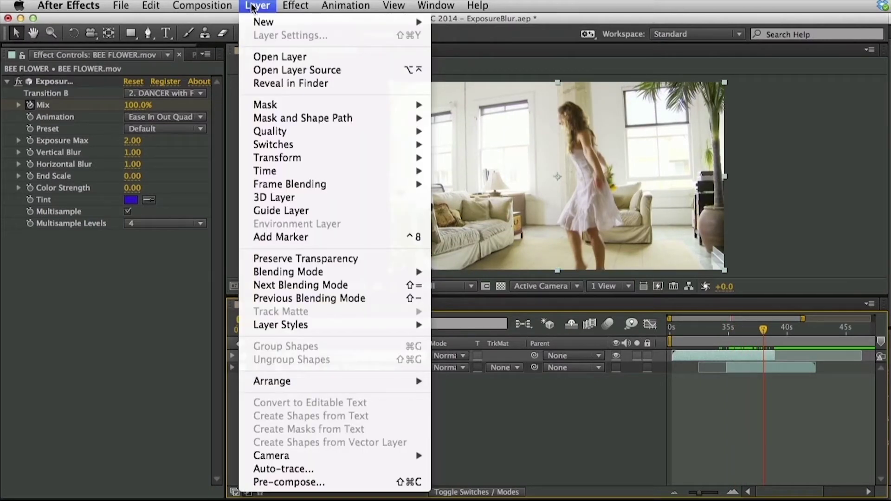
{"action": "mouse_move", "coordinate": [385, 168]}
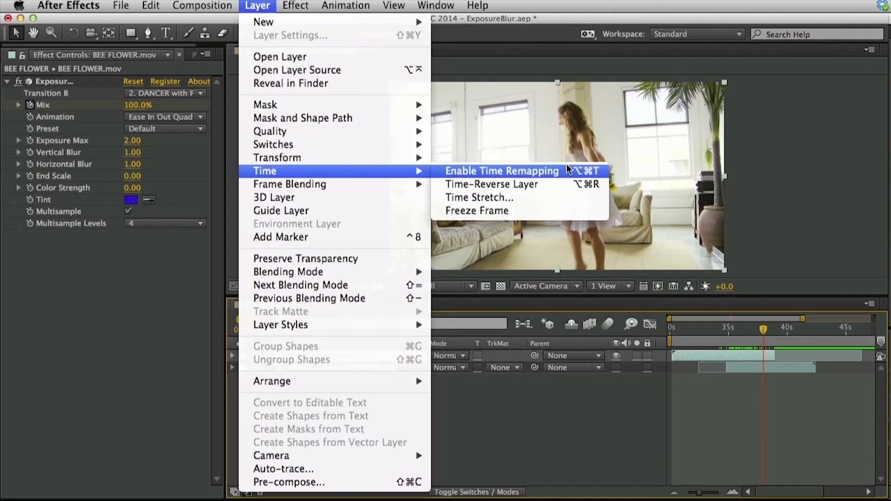
{"action": "left_click", "coordinate": [797, 380]}
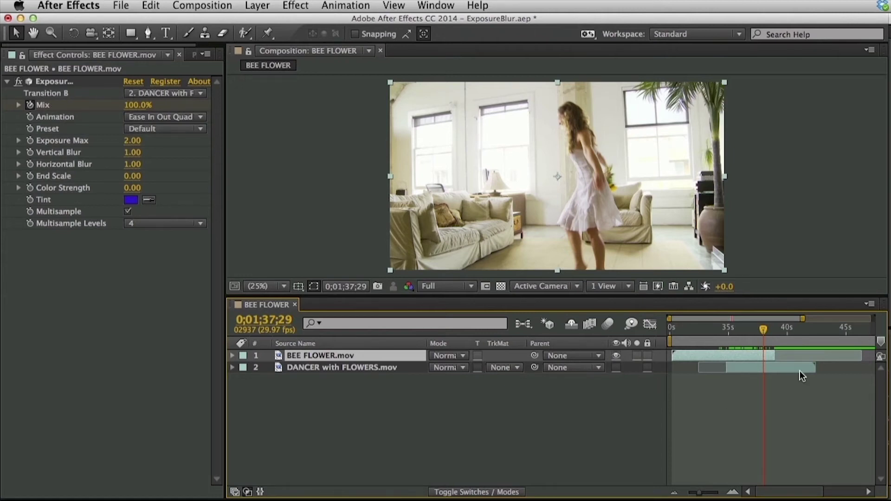
{"action": "left_click_drag", "start_coordinate": [738, 334], "coordinate": [874, 355]}
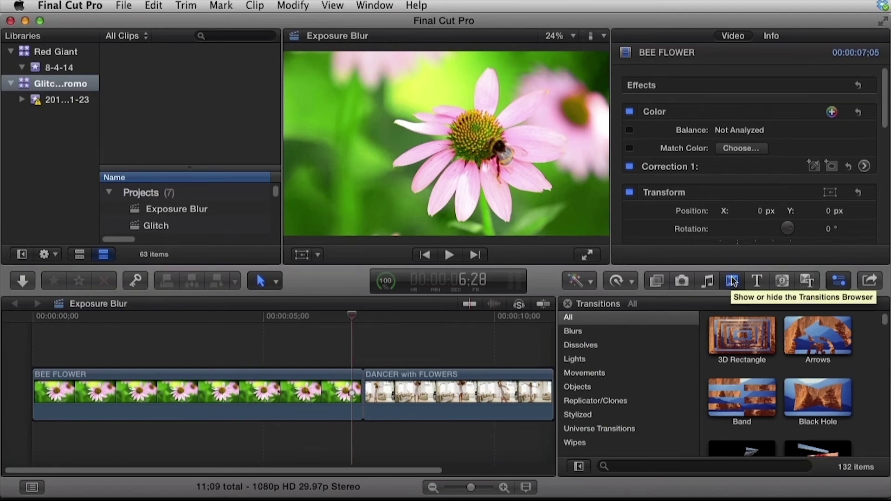
Step: Add ExposureBlur from Universe Transitions at the BEE FLOWER/DANCER with FLOWERS cut and play it back
{"action": "left_click", "coordinate": [682, 429]}
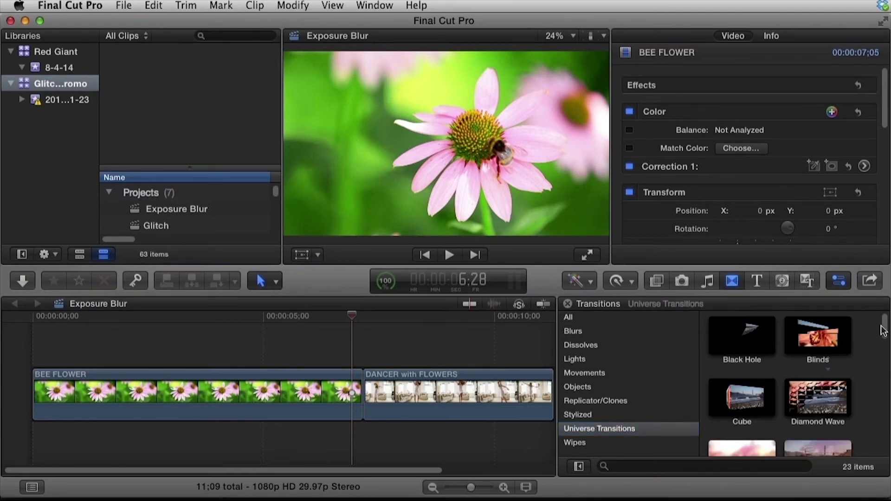
{"action": "left_click_drag", "start_coordinate": [884, 331], "coordinate": [884, 347]}
{"action": "left_click_drag", "start_coordinate": [717, 384], "coordinate": [364, 394]}
{"action": "mouse_move", "coordinate": [325, 319]}
{"action": "left_mouse_down"}
{"action": "mouse_move", "coordinate": [392, 319]}
{"action": "mouse_move", "coordinate": [320, 325]}
{"action": "left_mouse_up"}
{"action": "key", "text": "space"}
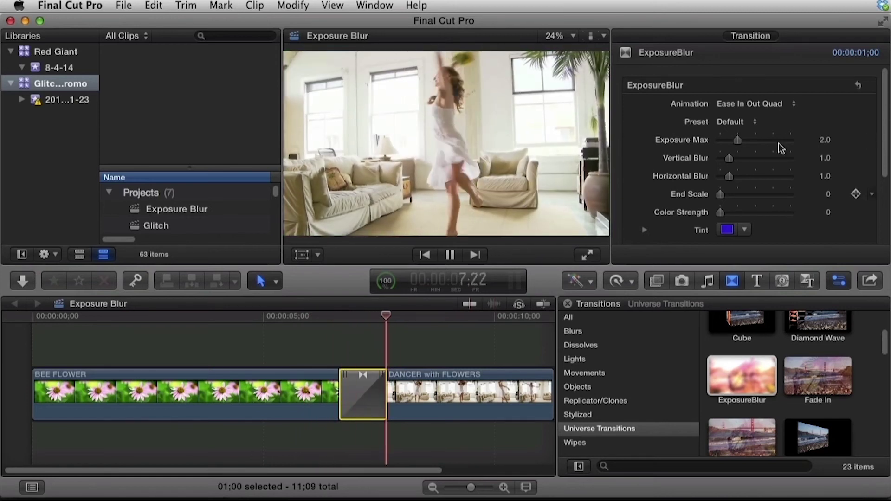
{"action": "key", "text": "space"}
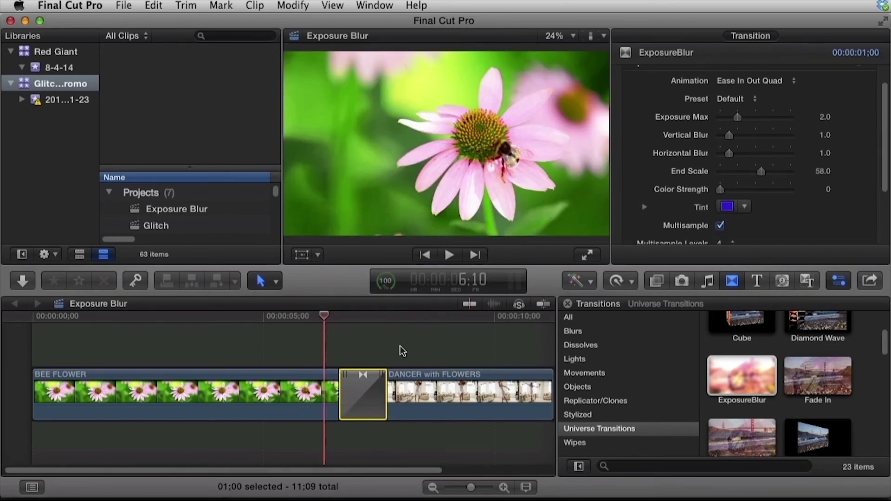